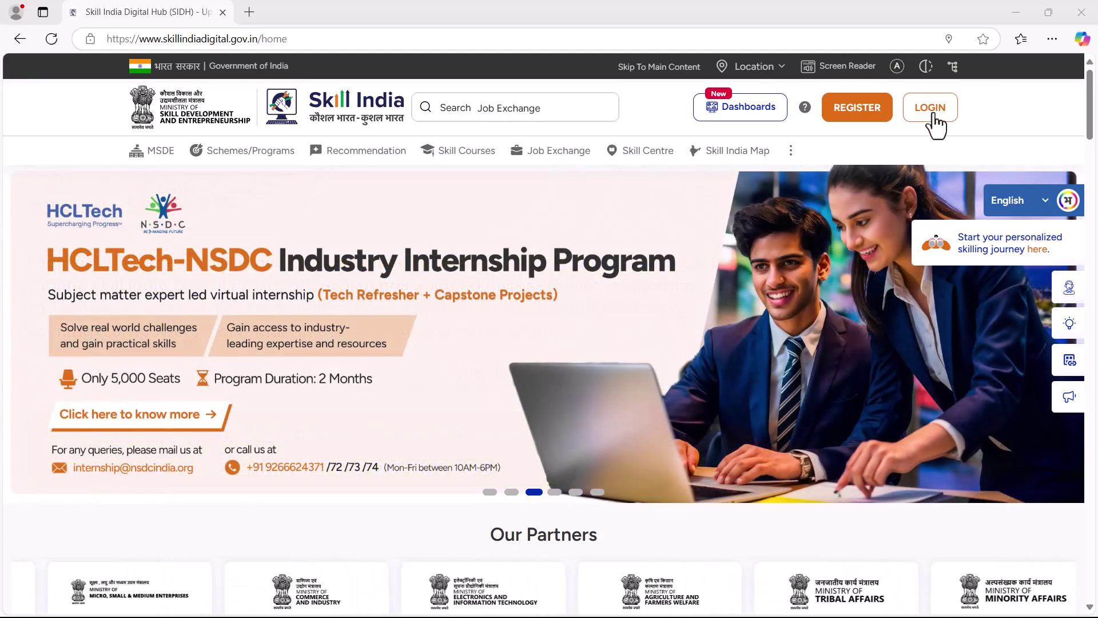
Register as a Learner/Participant with the mobile number, accept the terms, and set a four-digit password
click(930, 111)
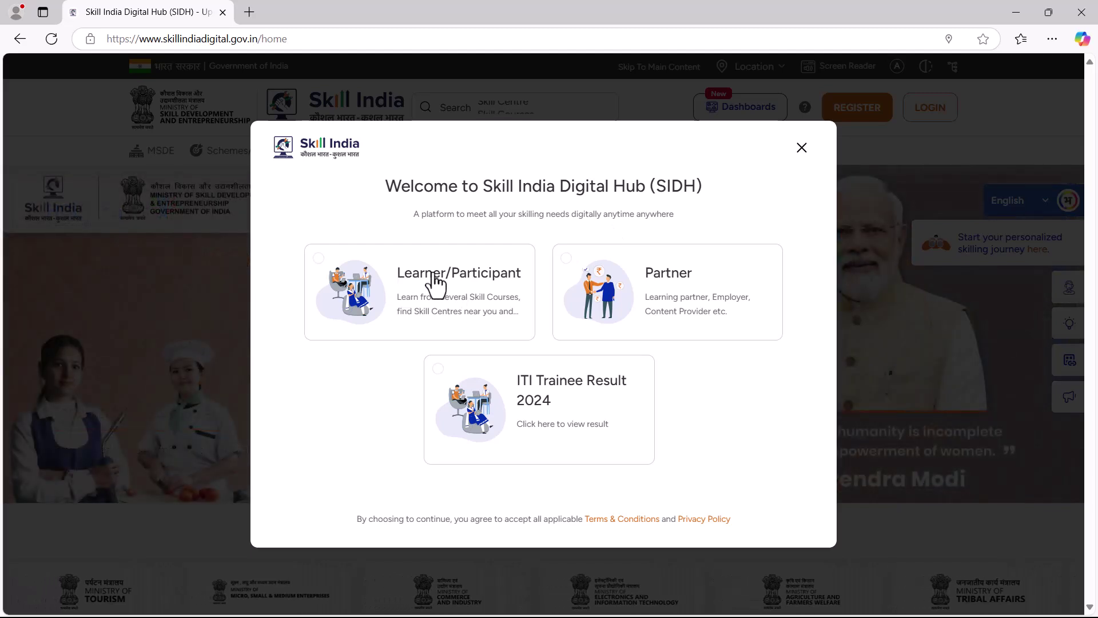
click(322, 273)
click(620, 314)
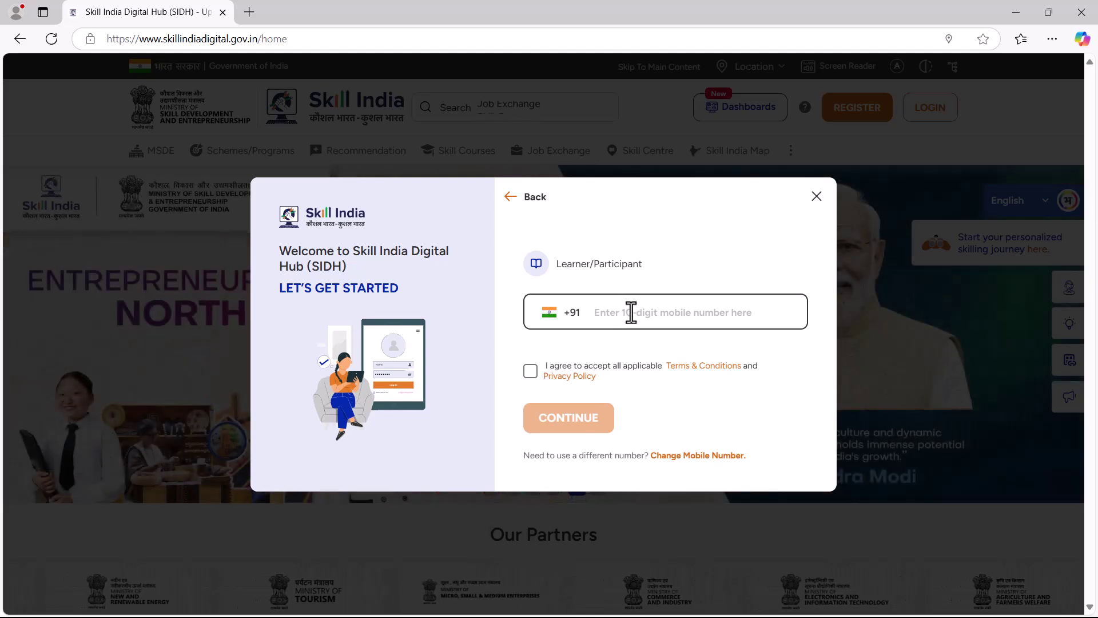
click(530, 371)
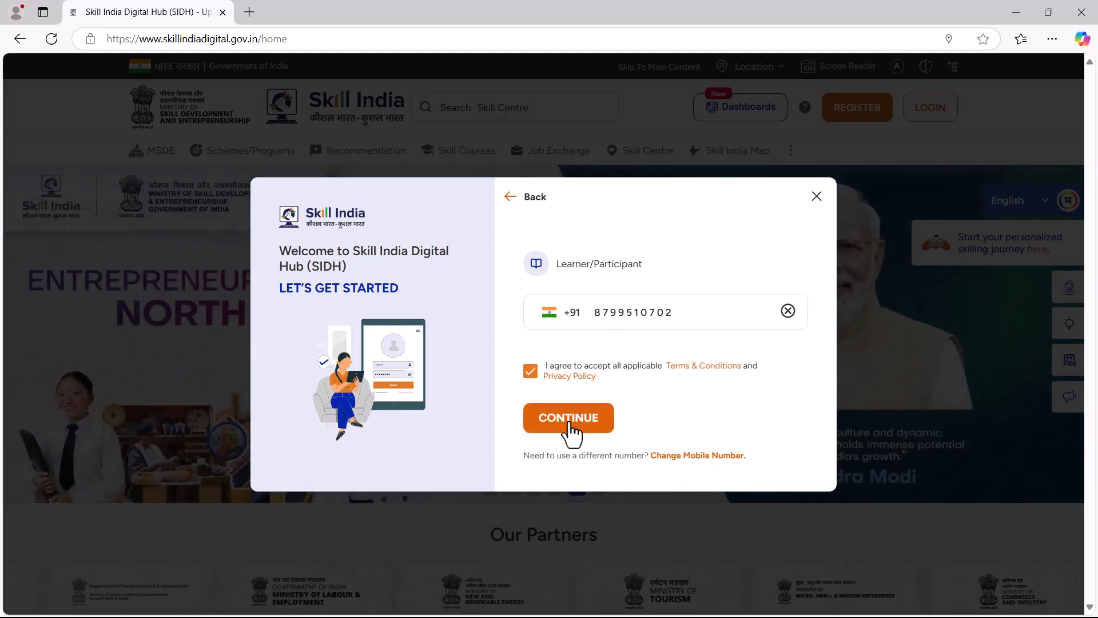
click(568, 418)
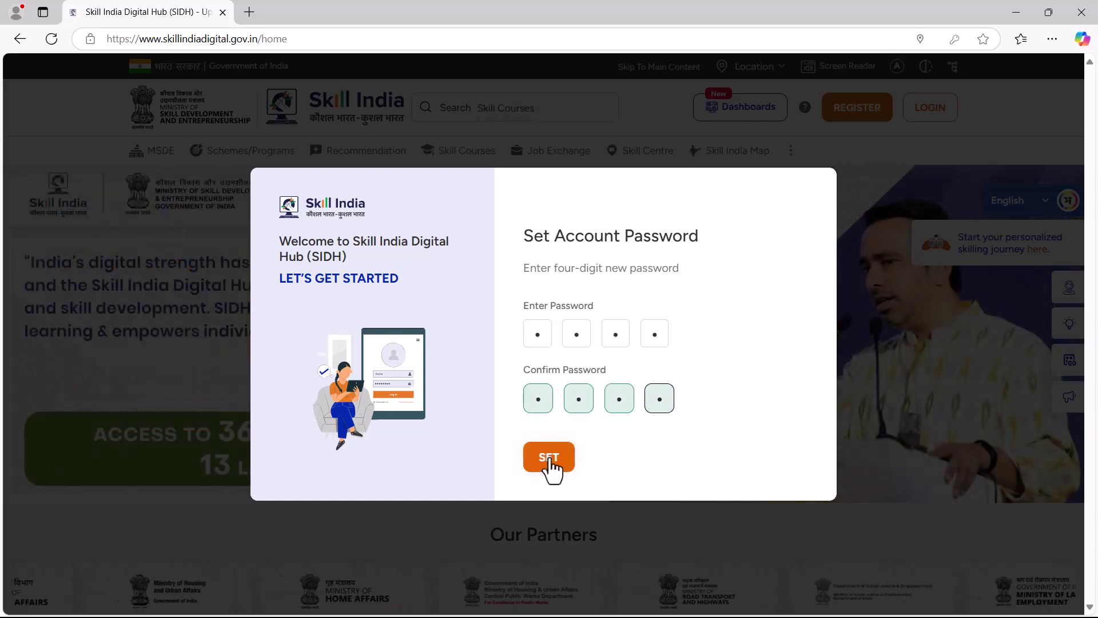
click(550, 461)
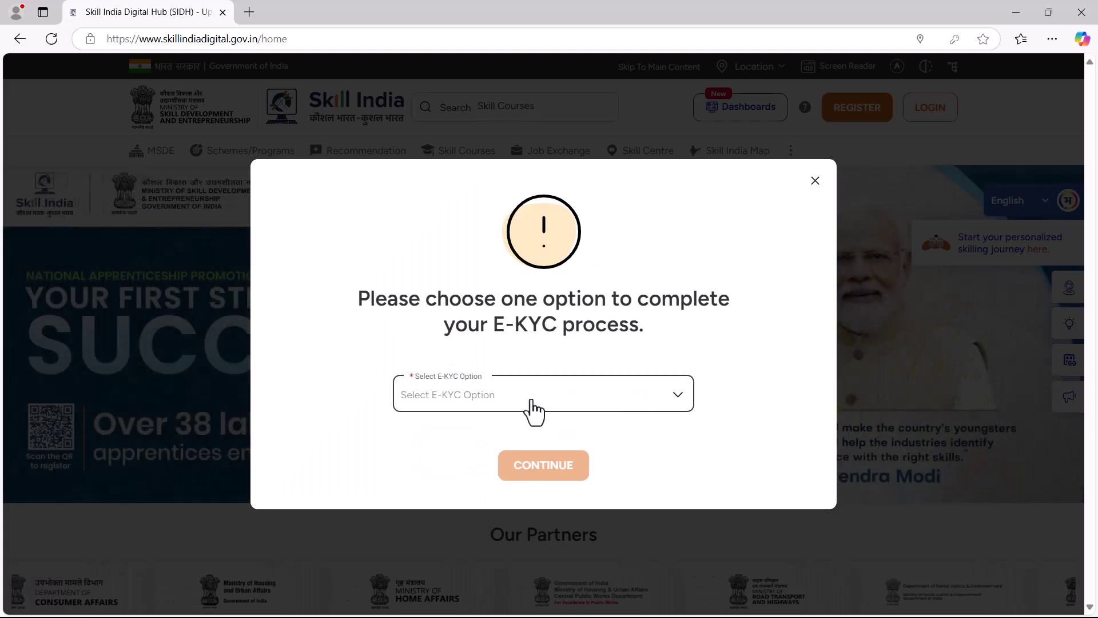
Choose 'By OTP' e-KYC, enter the Aadhaar number, agree to validate, and submit for OTP verification
click(541, 408)
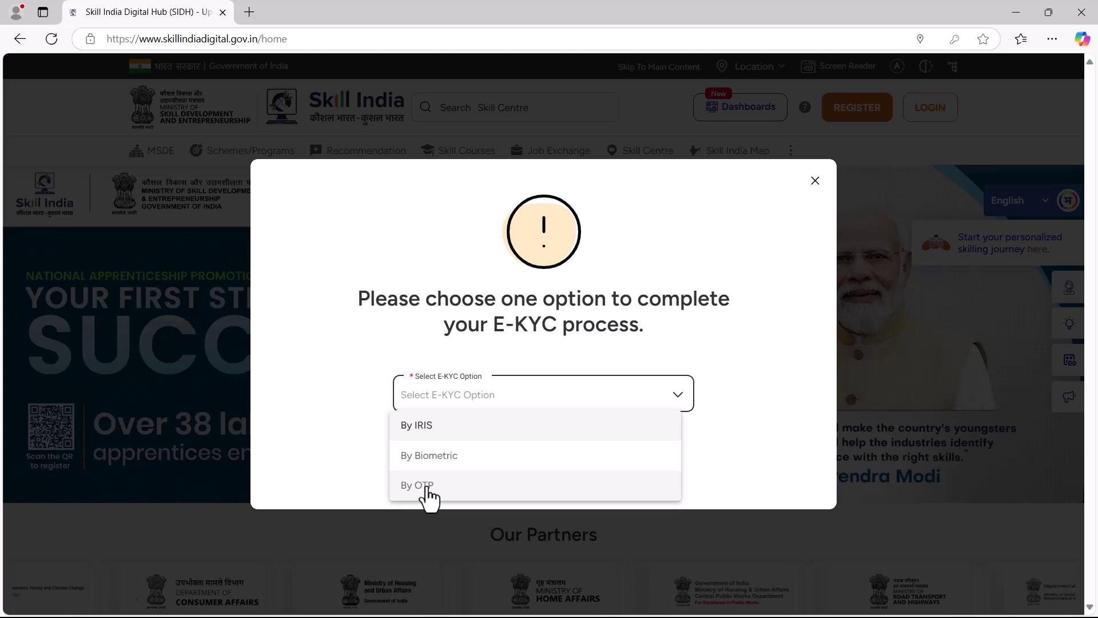
click(426, 489)
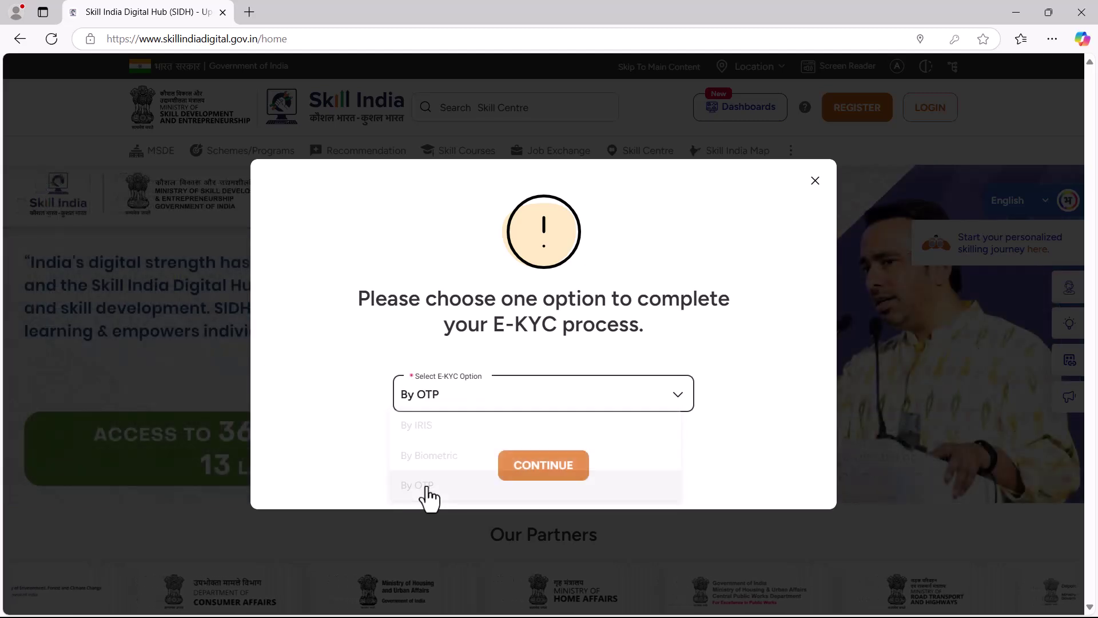
click(544, 466)
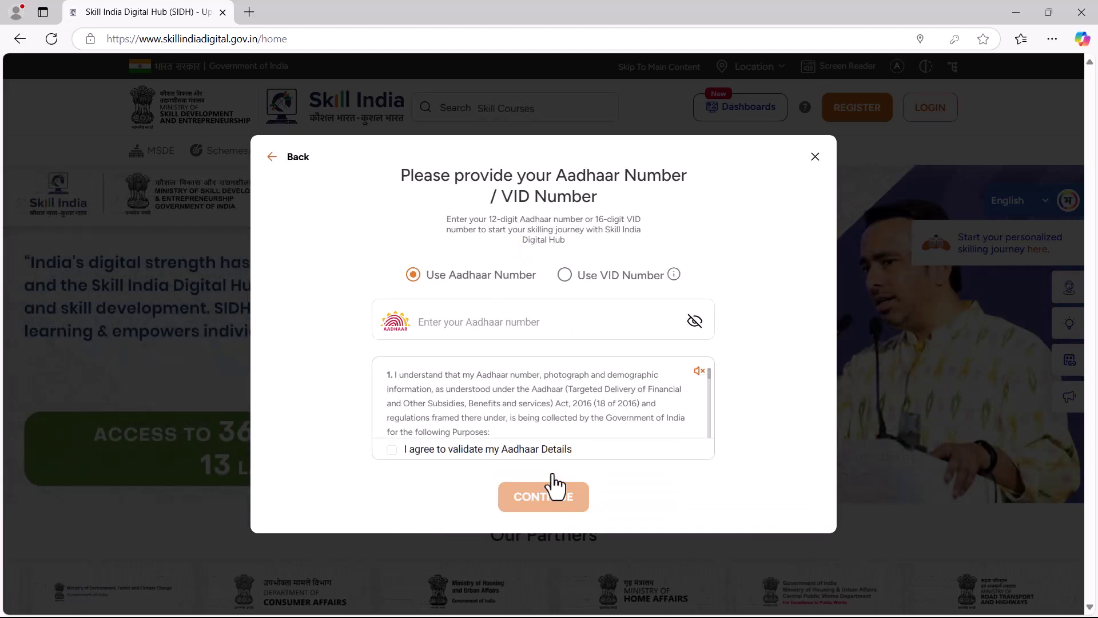
click(480, 333)
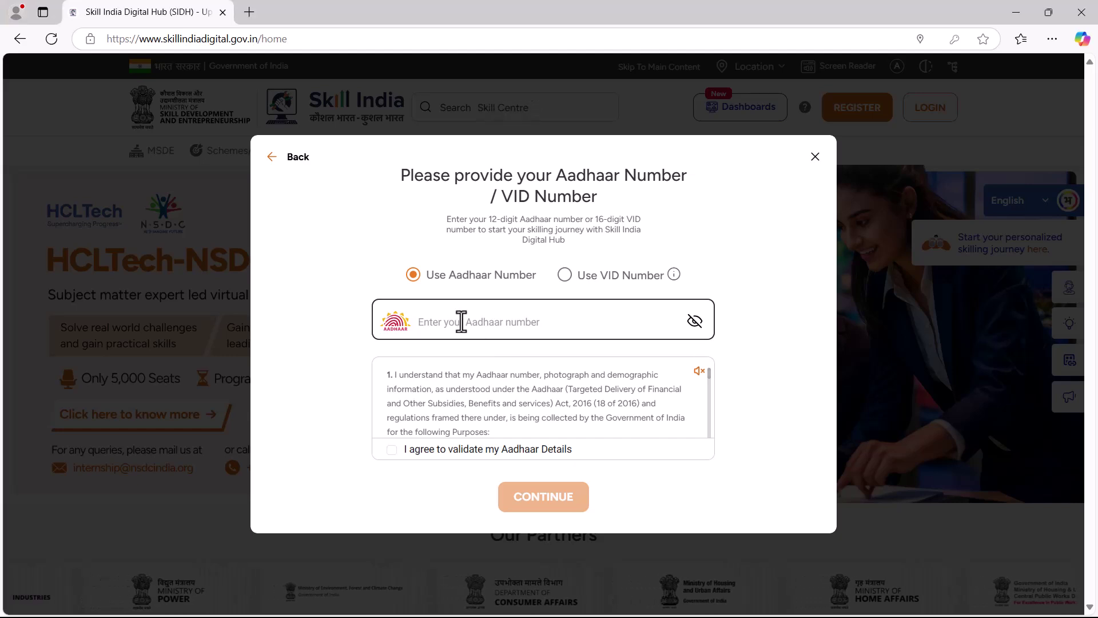
text(xxxxxxxxxxxx)
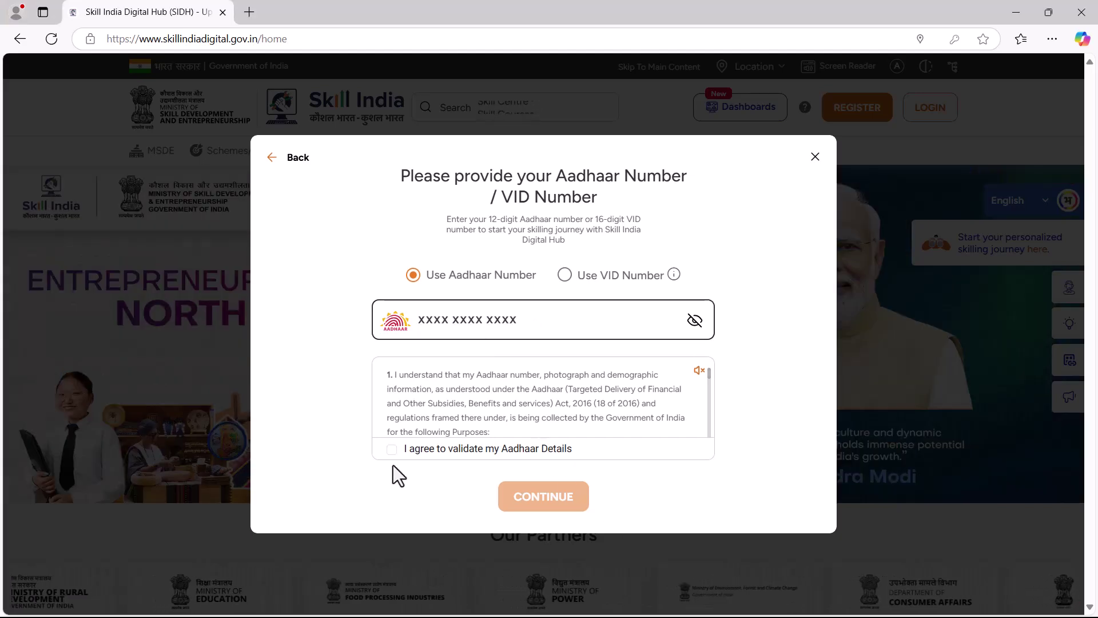
click(393, 450)
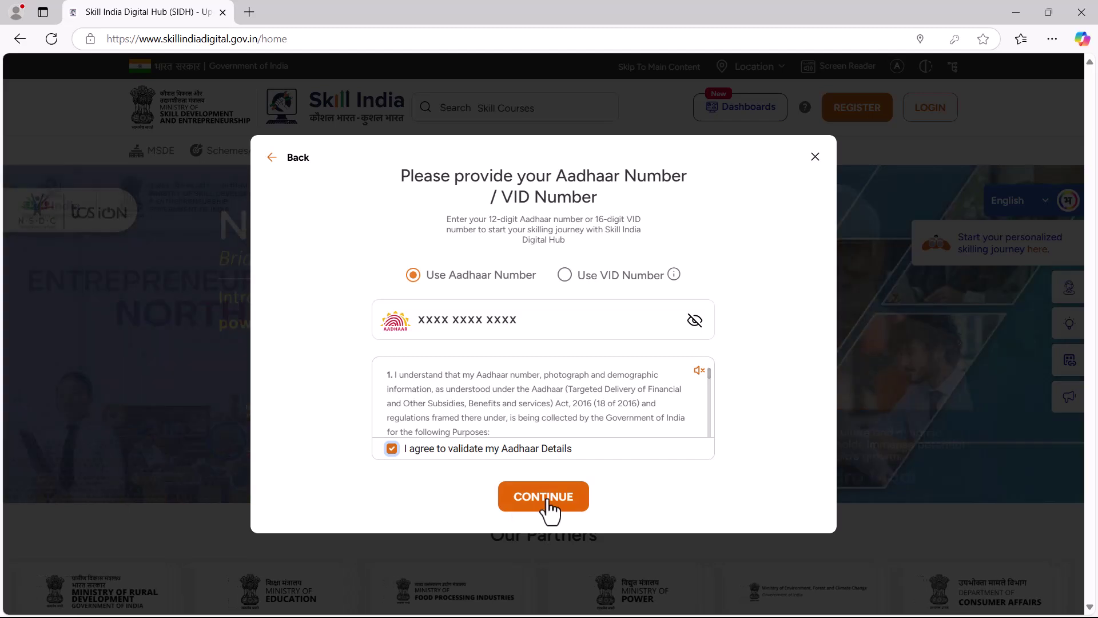
click(549, 502)
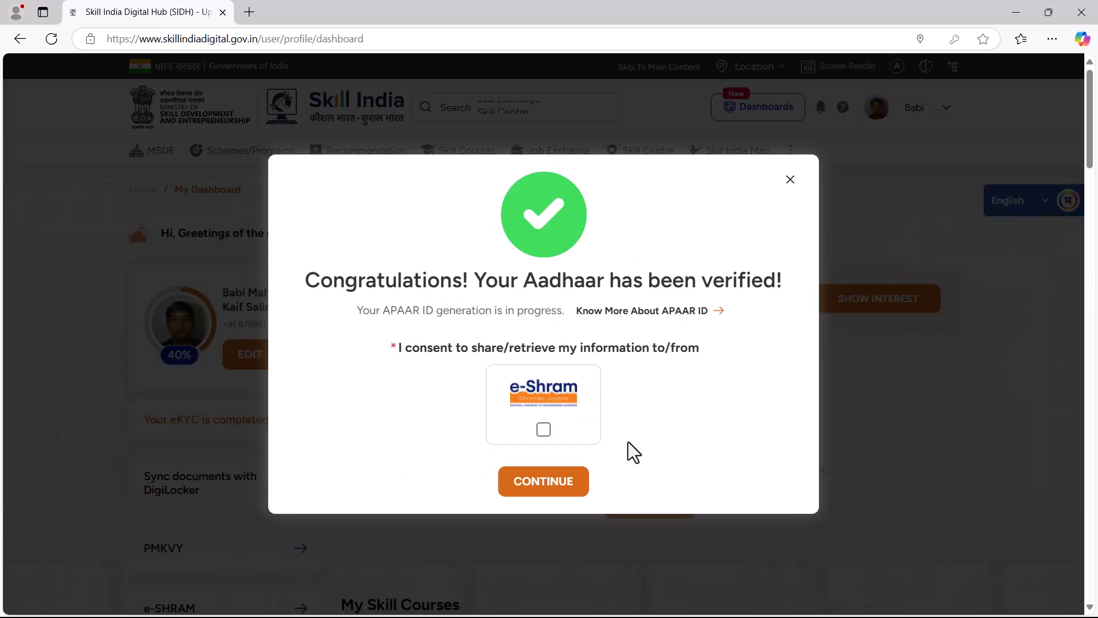
Give e-Shram consent, share the details, and dismiss the confirmation to reach the dashboard
click(544, 430)
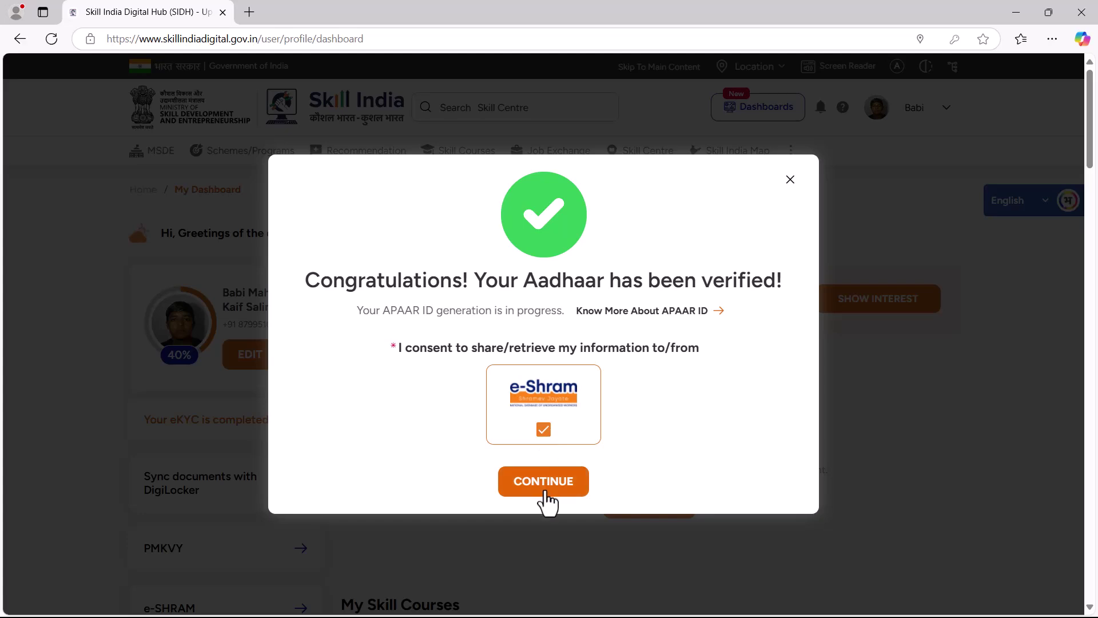
click(546, 484)
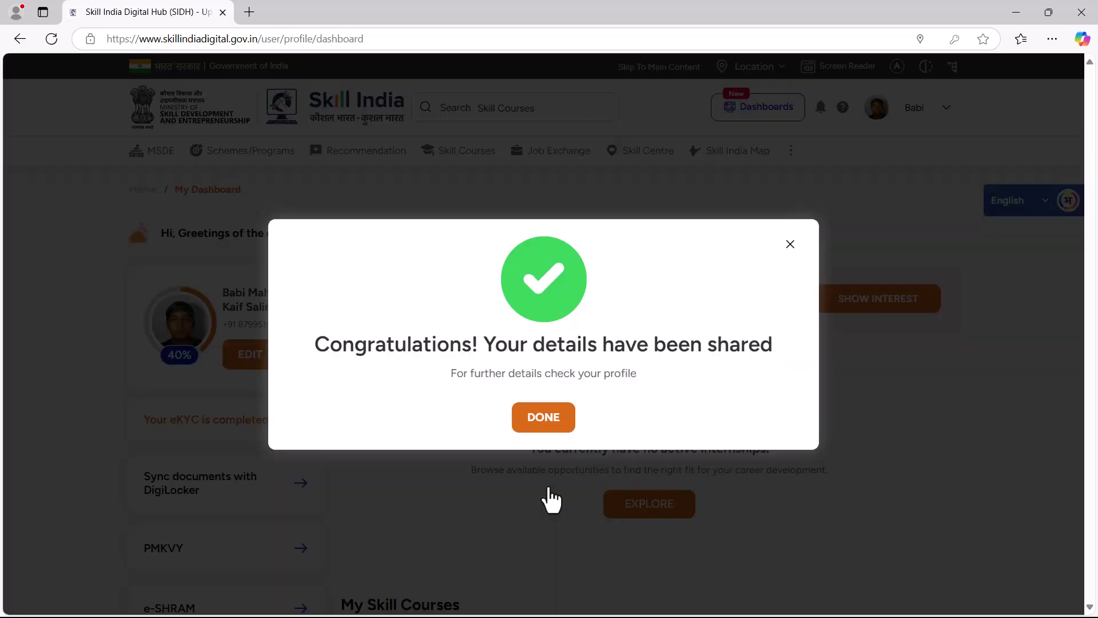
click(545, 420)
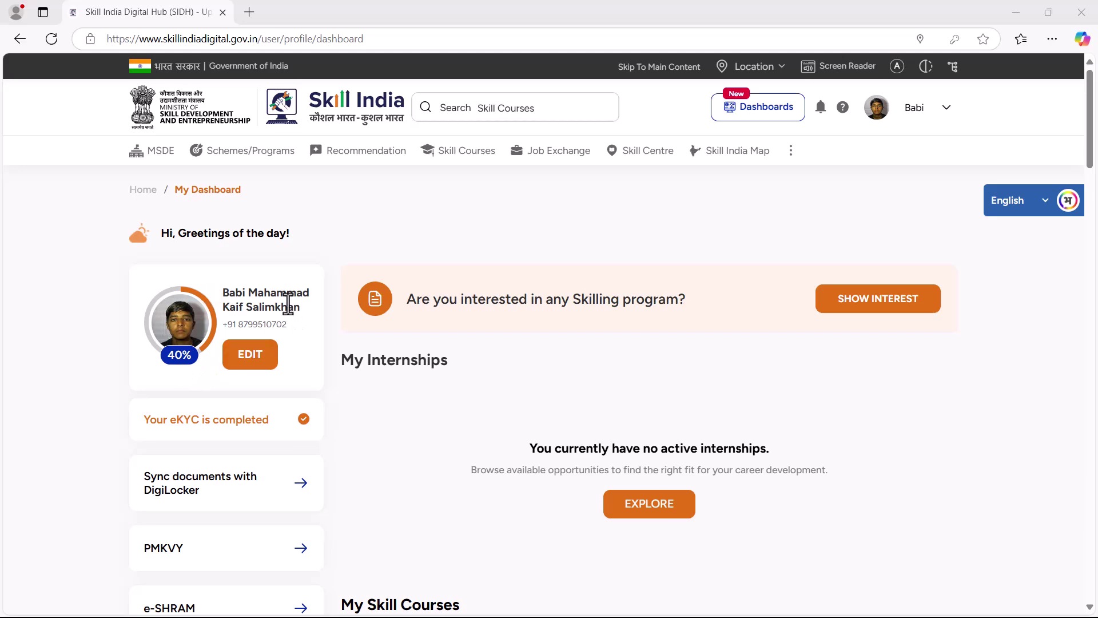
Filter Skill Courses to the NSDC Academy program with Mode of Courses set to Offline
mouse_move(247, 155)
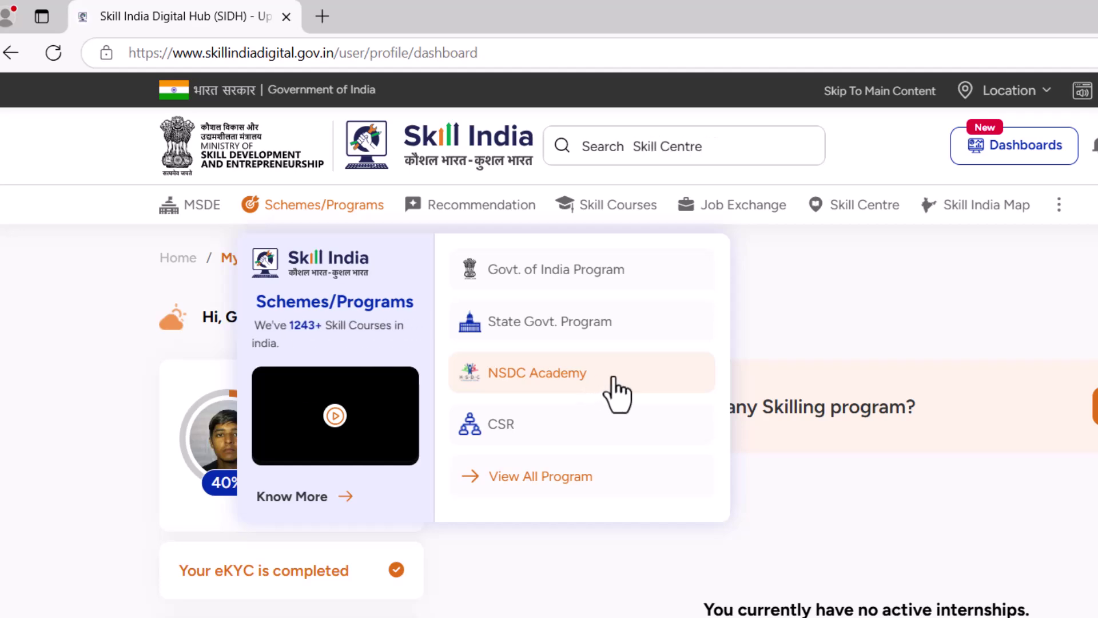
click(613, 378)
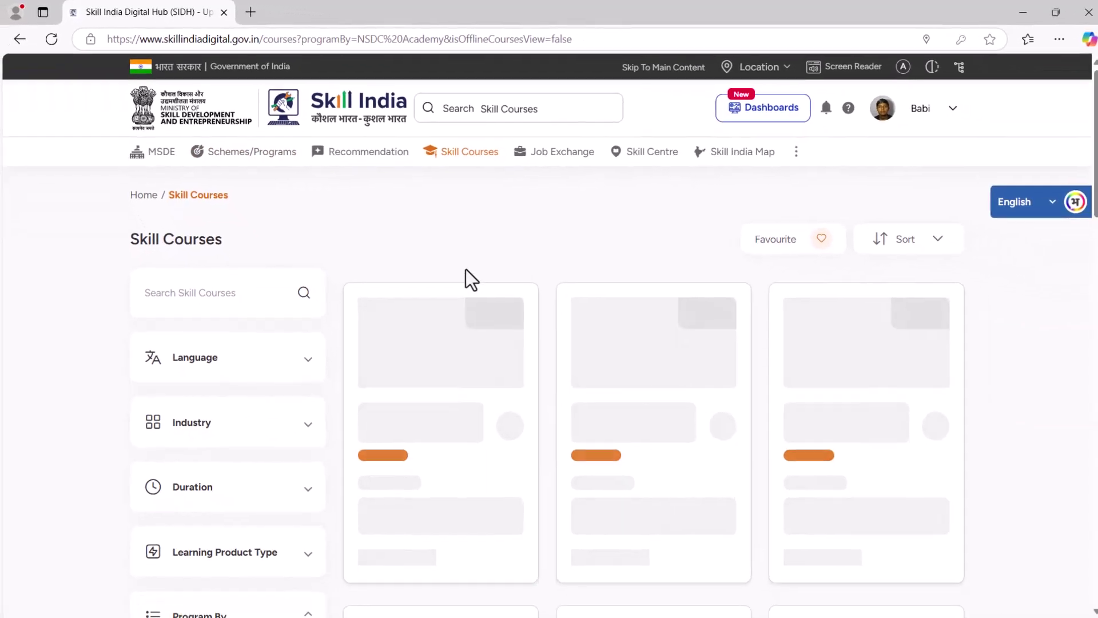
scroll(878, 112, down, 5)
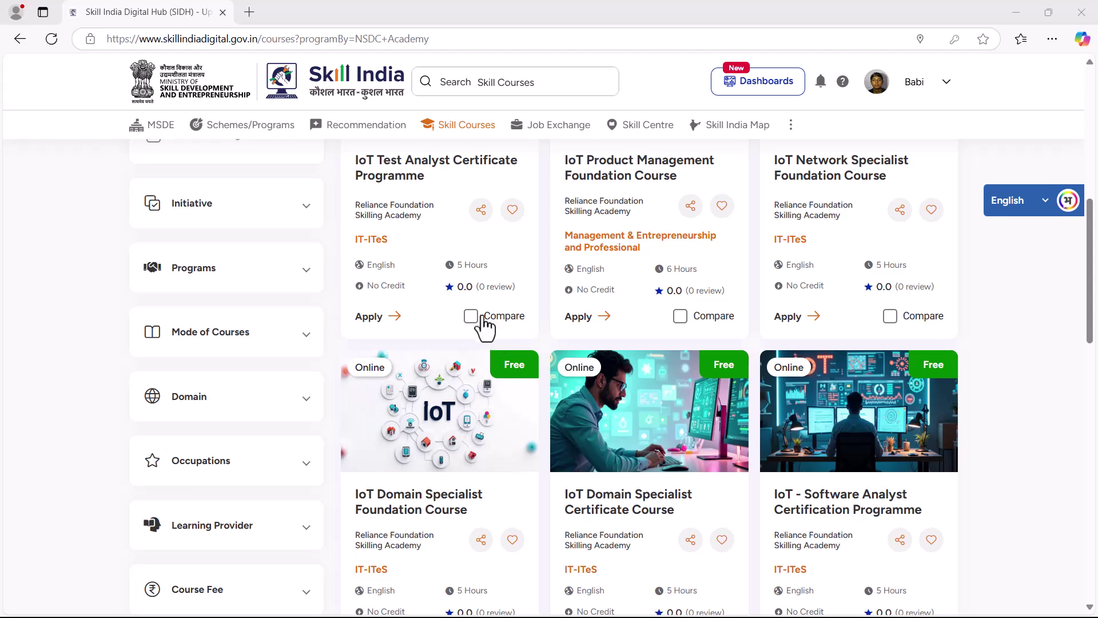
scroll(478, 319, up, 1)
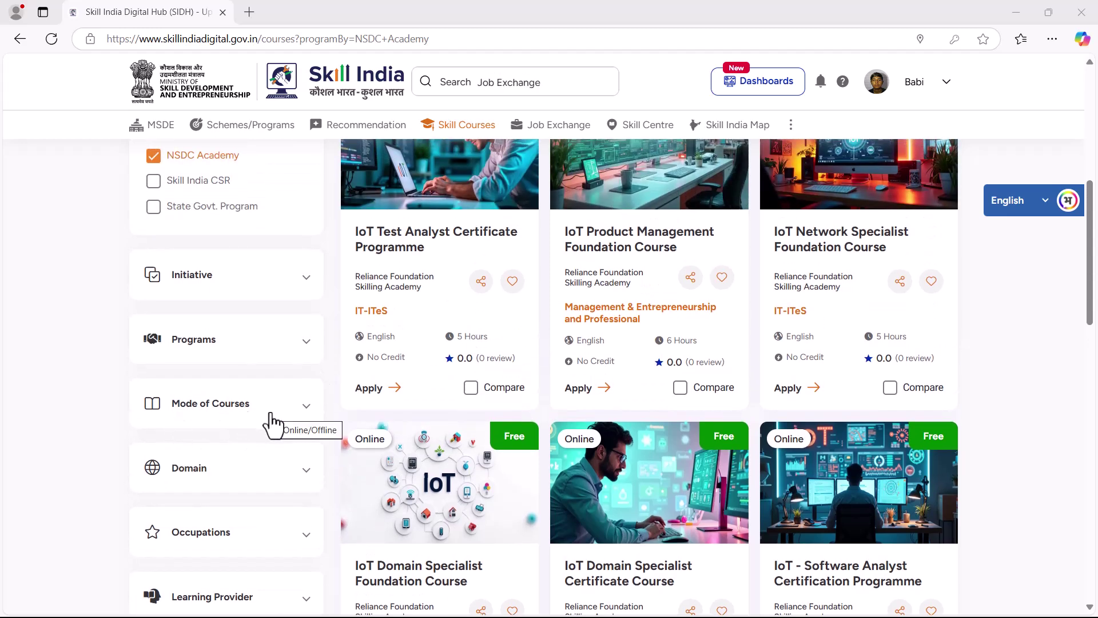
click(303, 410)
scroll(305, 423, down, 1)
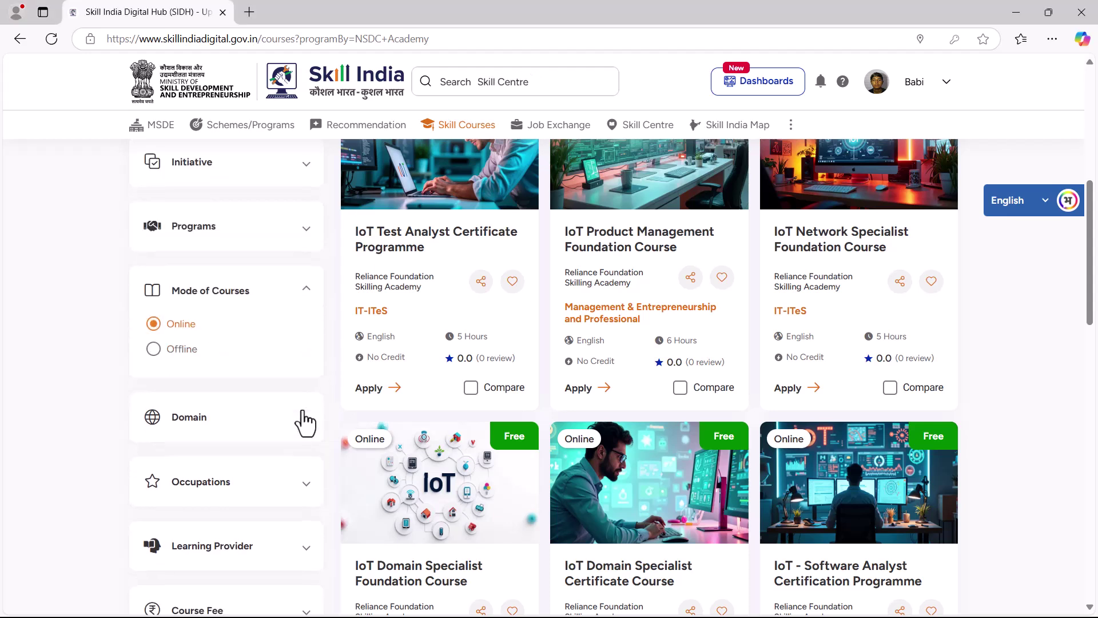
click(154, 350)
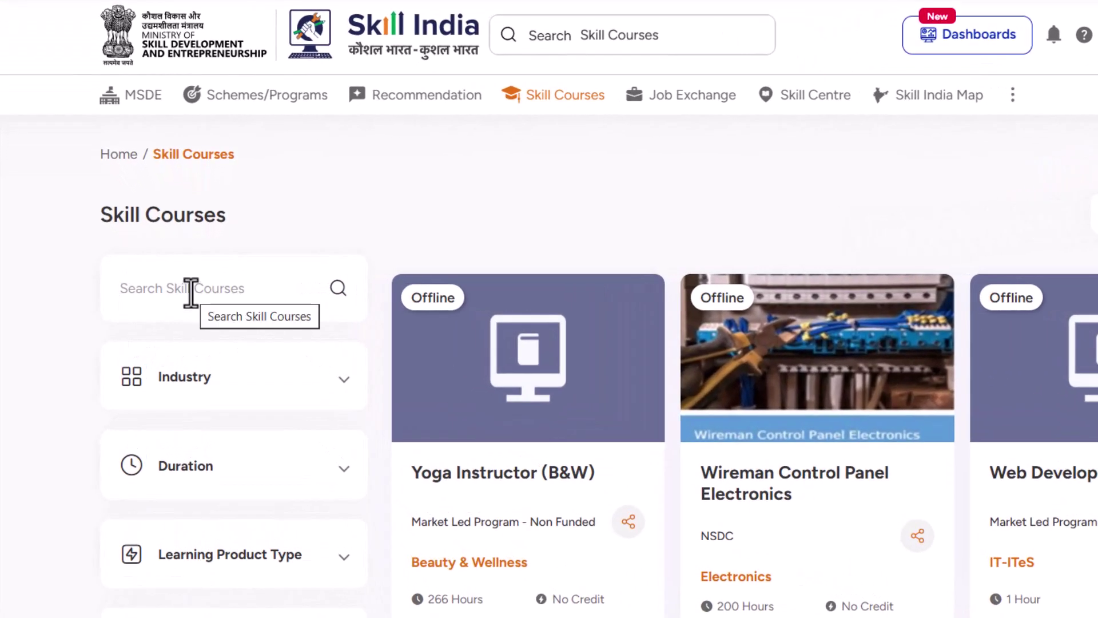
Search 'METRO', apply for Metrology Measurement Assistant, and show interest in the GANPAT UNIVERSITY batch
text(METRO)
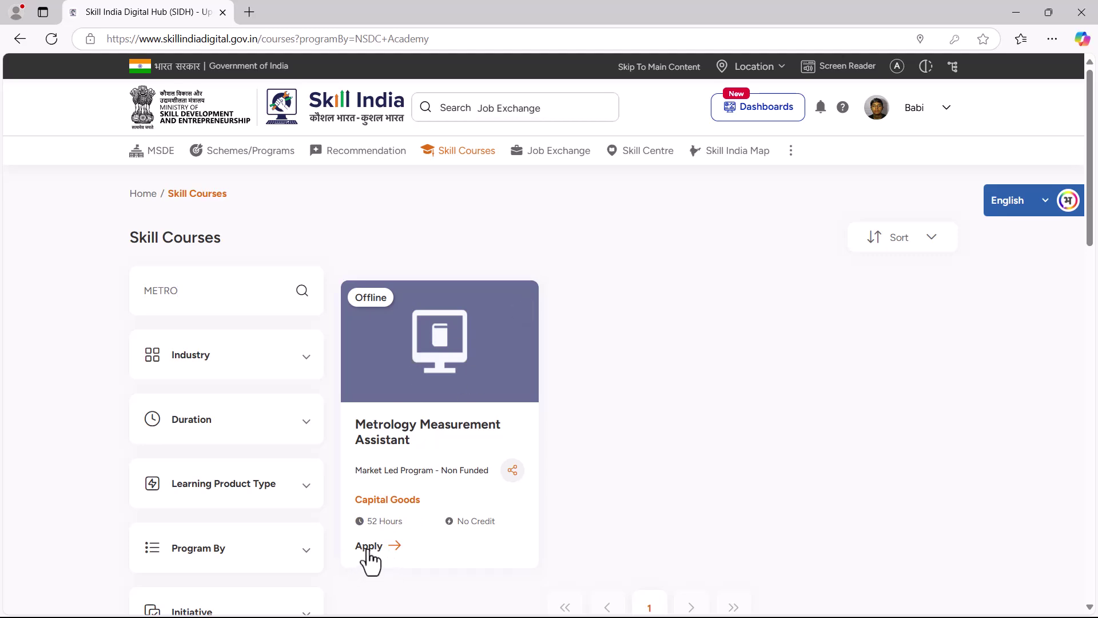
click(369, 546)
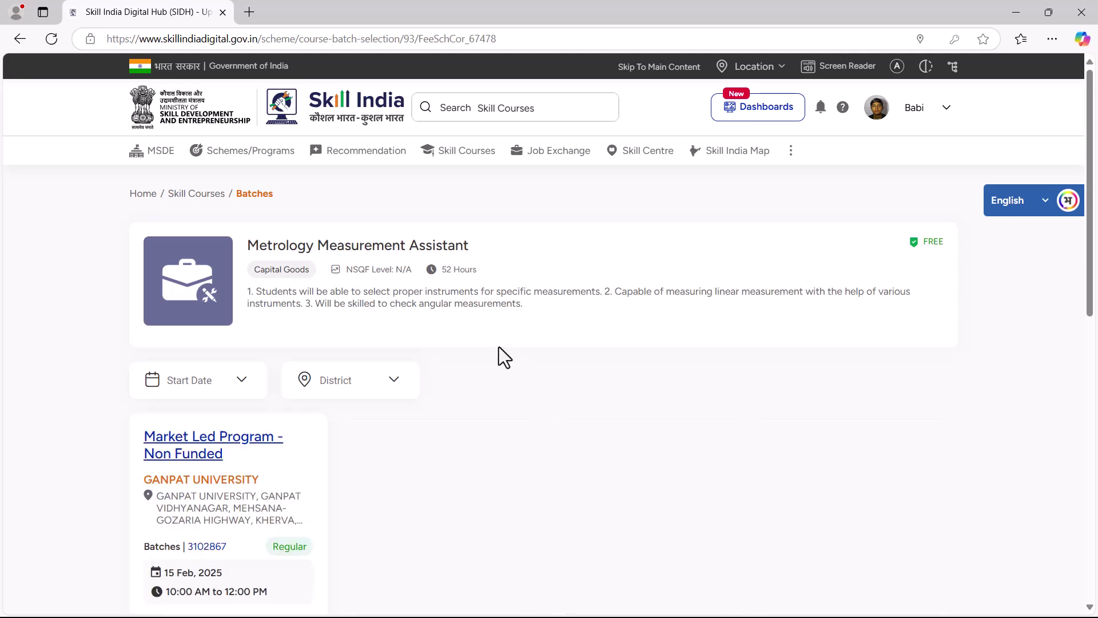
scroll(504, 358, down, 4)
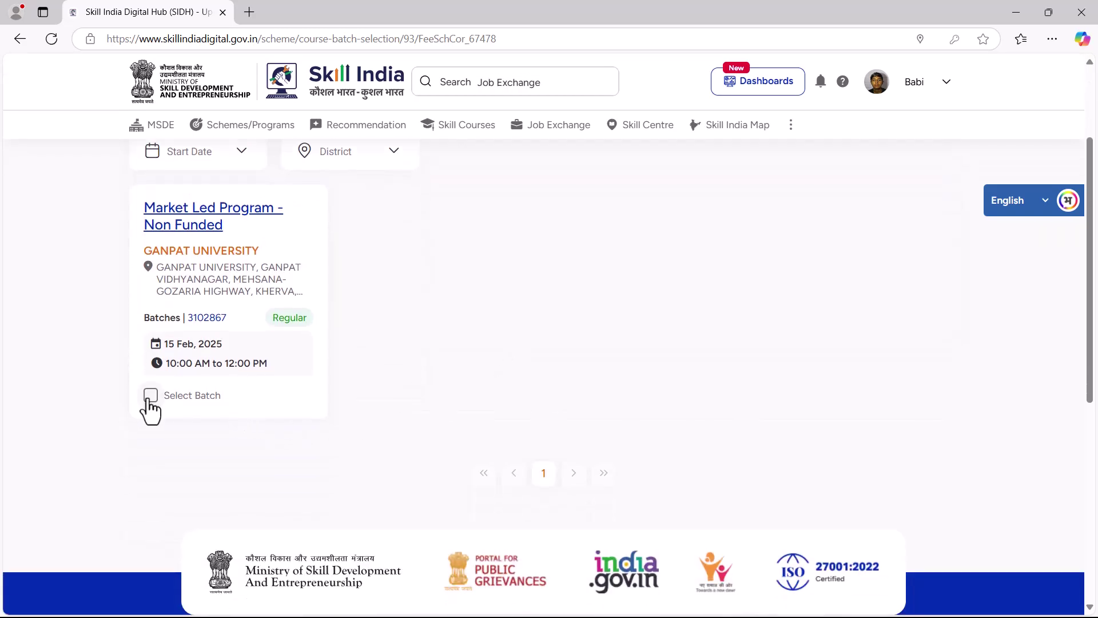
click(151, 396)
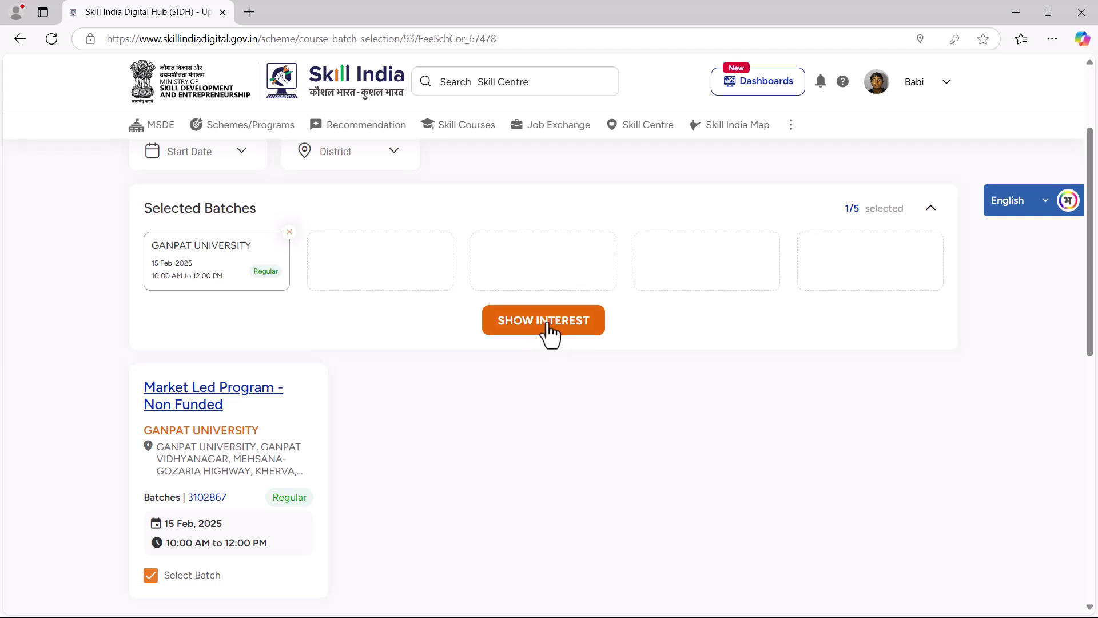
click(547, 324)
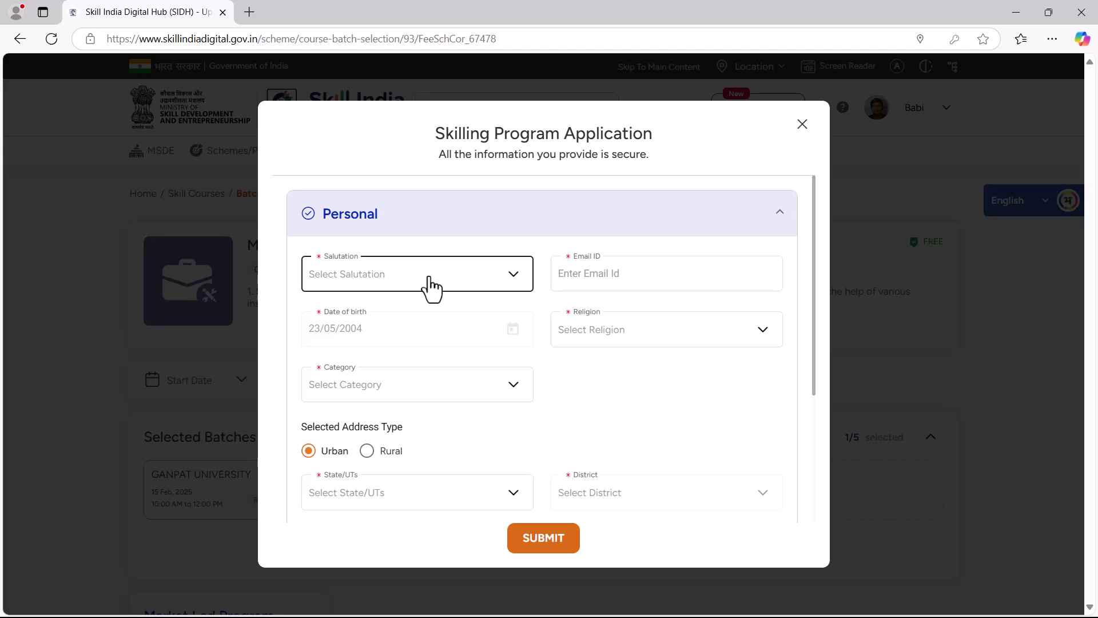
Fill salutation, e-mail, category Gen, Gujarat/Mahesana address, parents' names and Single/Unmarried status
click(428, 278)
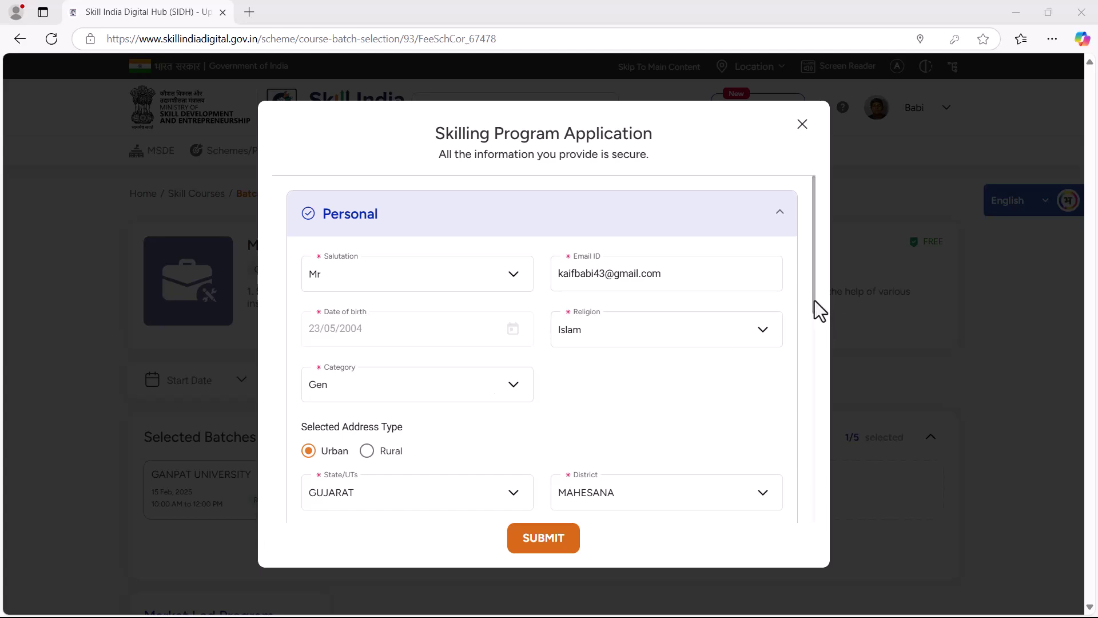
drag(815, 301, 811, 376)
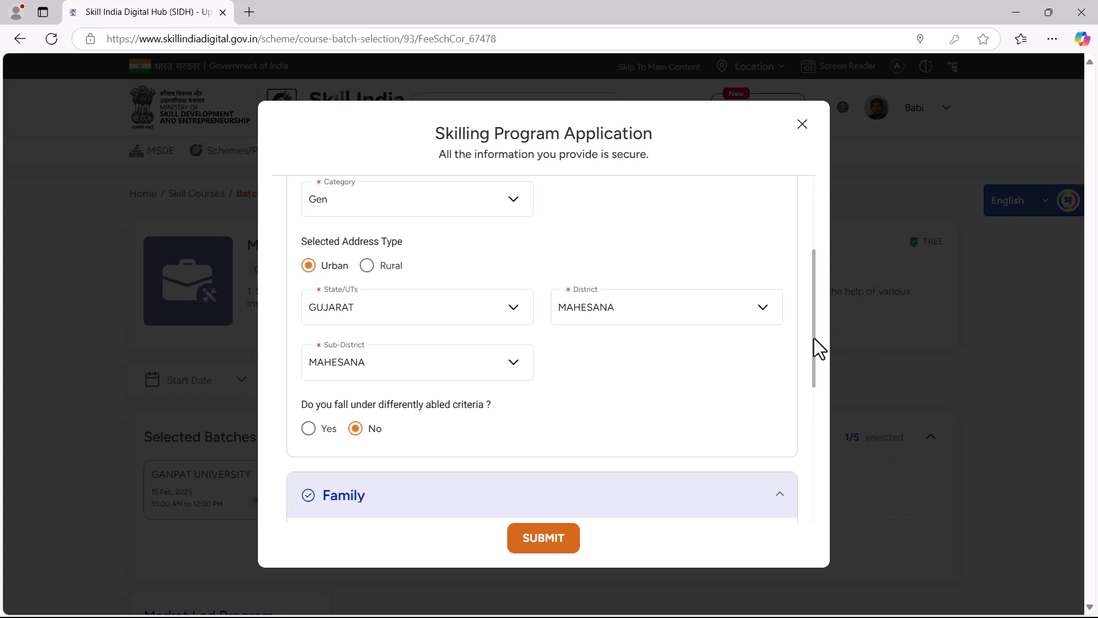
drag(814, 339, 790, 433)
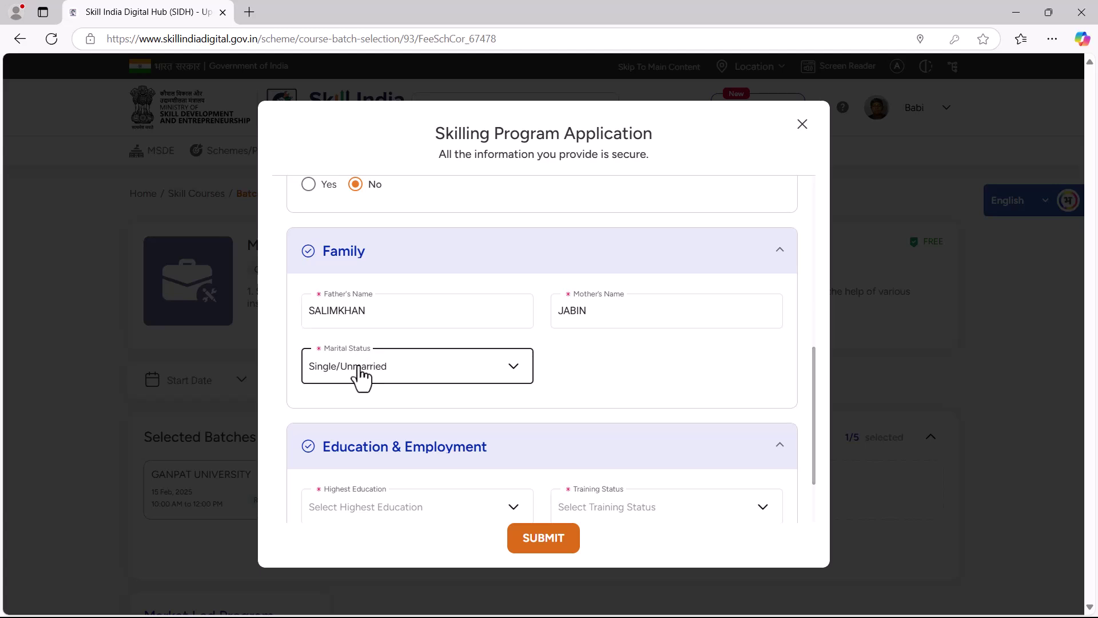
Enter 10th Class, Fresher and Training Provider details, then submit the application for batch 3102867
scroll(429, 366, down, 2)
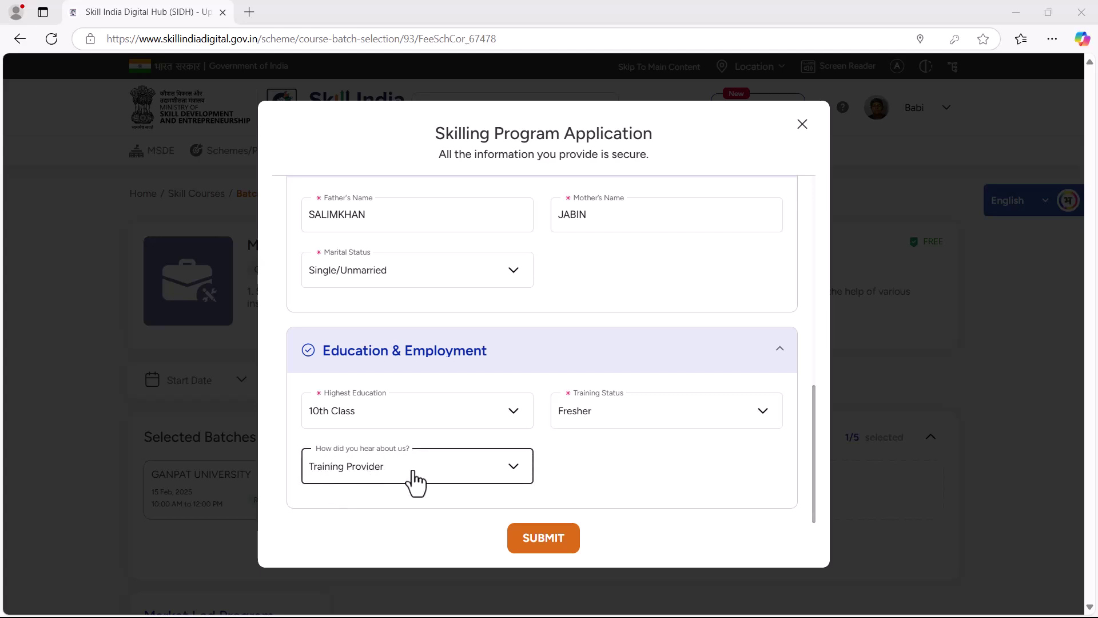
click(544, 543)
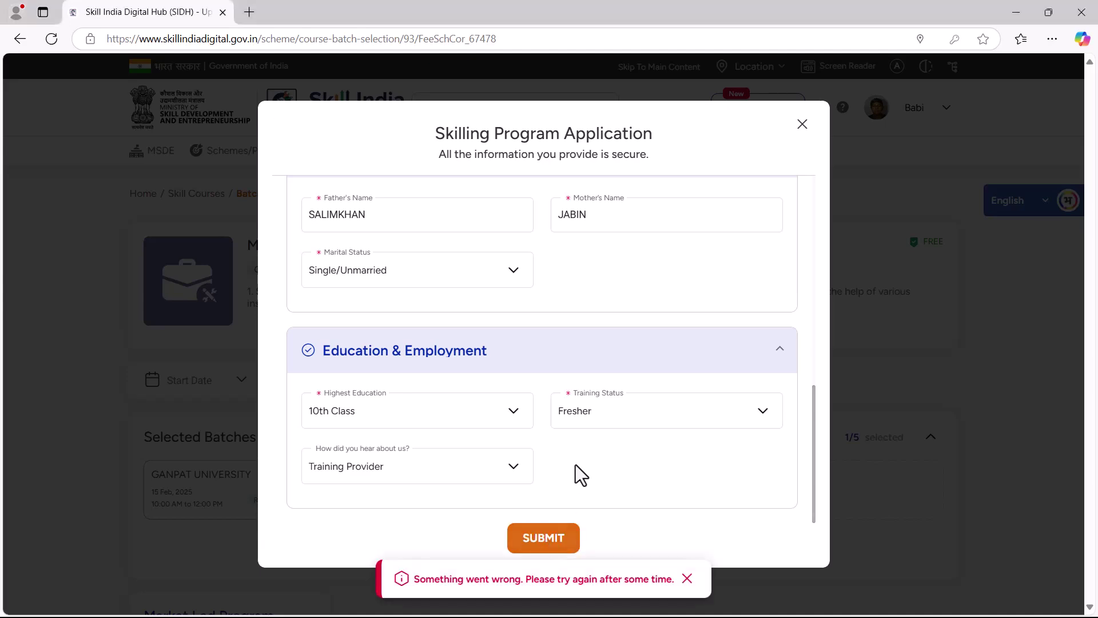
click(544, 540)
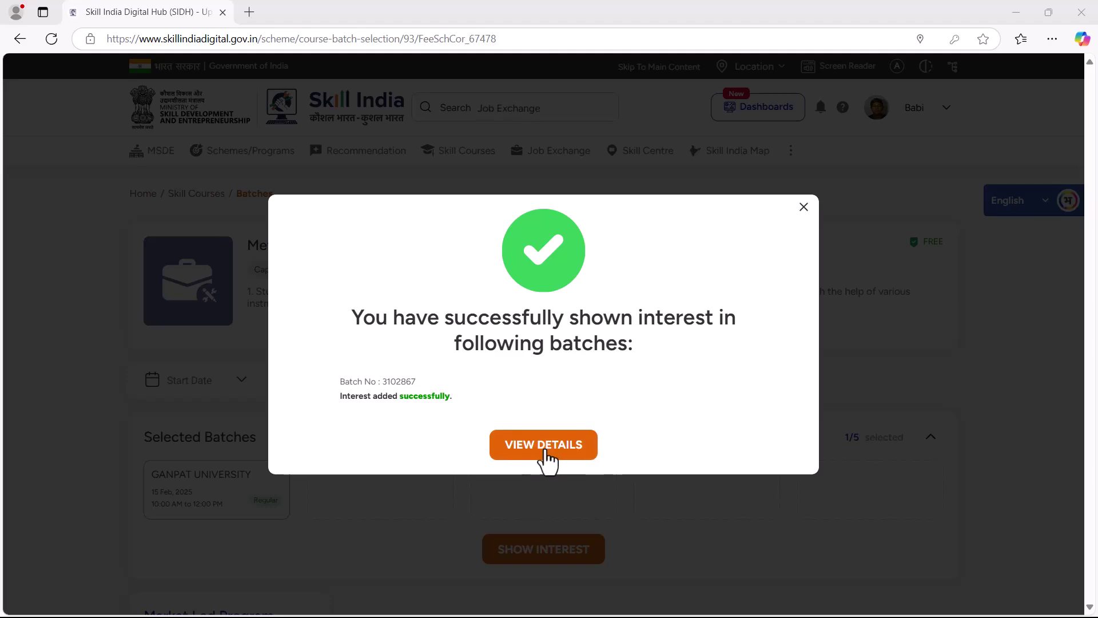
Open Applied Batches from the success dialog to see batch 3102867 pending approval
click(546, 458)
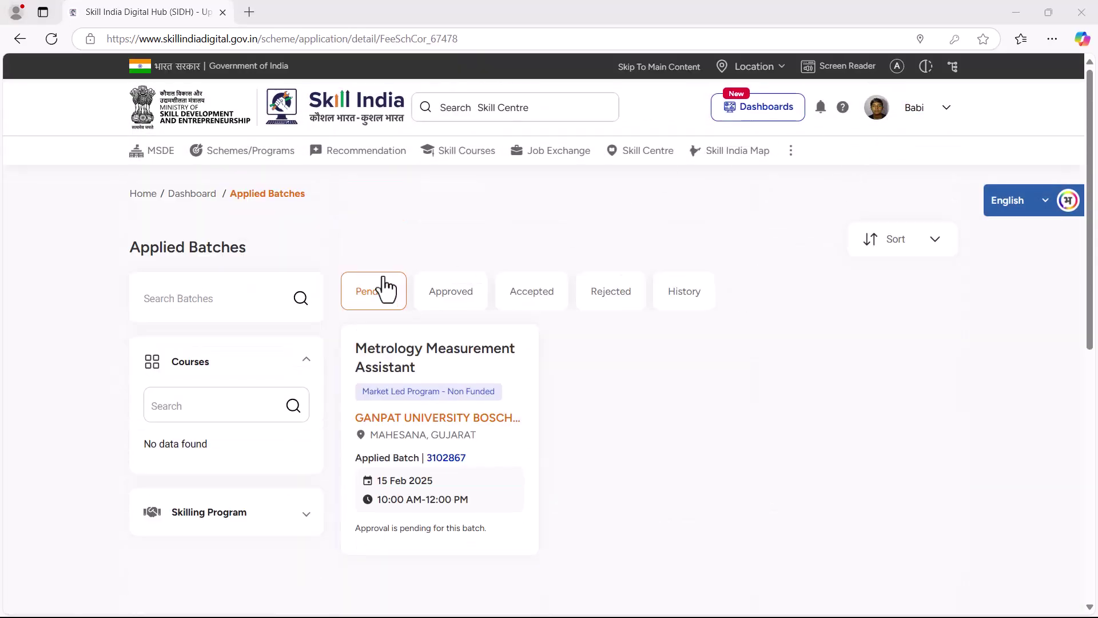